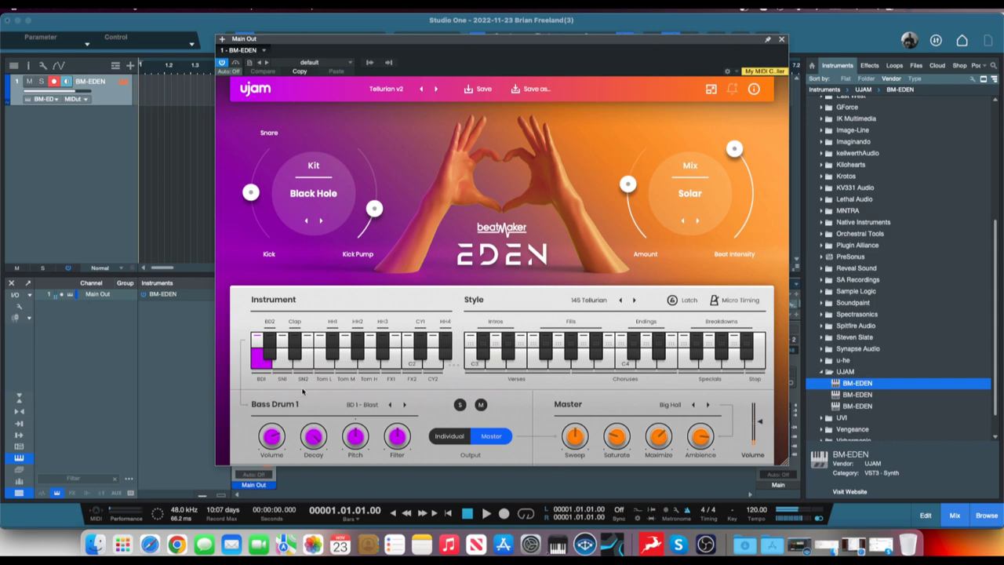
Audition the drum sounds on the Instrument keyboard from Bass Drum 1 through FX 2, and try the Verses style keys
{"action": "left_click", "coordinate": [270, 363]}
{"action": "left_click", "coordinate": [276, 357]}
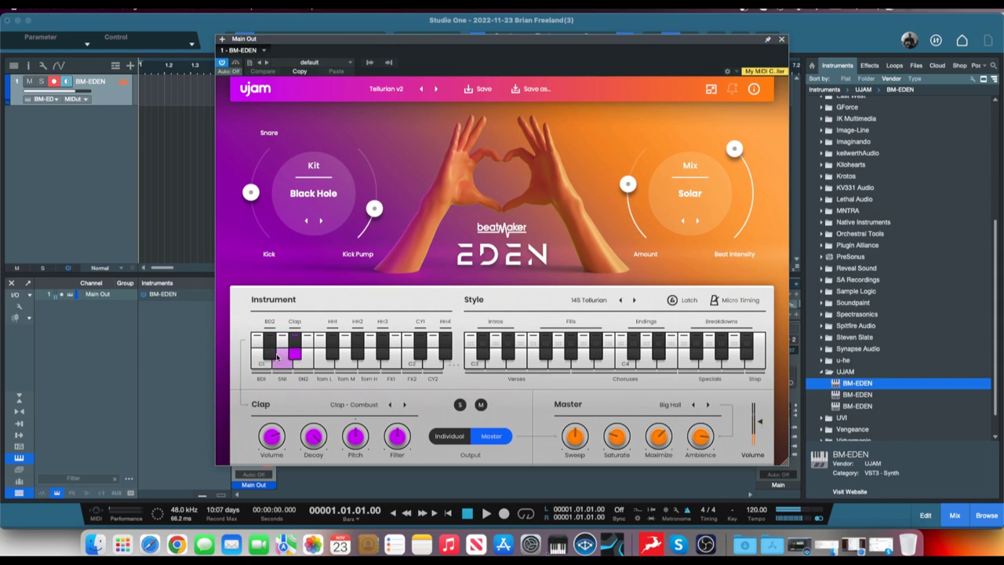
{"action": "left_click", "coordinate": [269, 349]}
{"action": "left_click", "coordinate": [303, 359]}
{"action": "left_click", "coordinate": [324, 361]}
{"action": "left_click", "coordinate": [346, 360]}
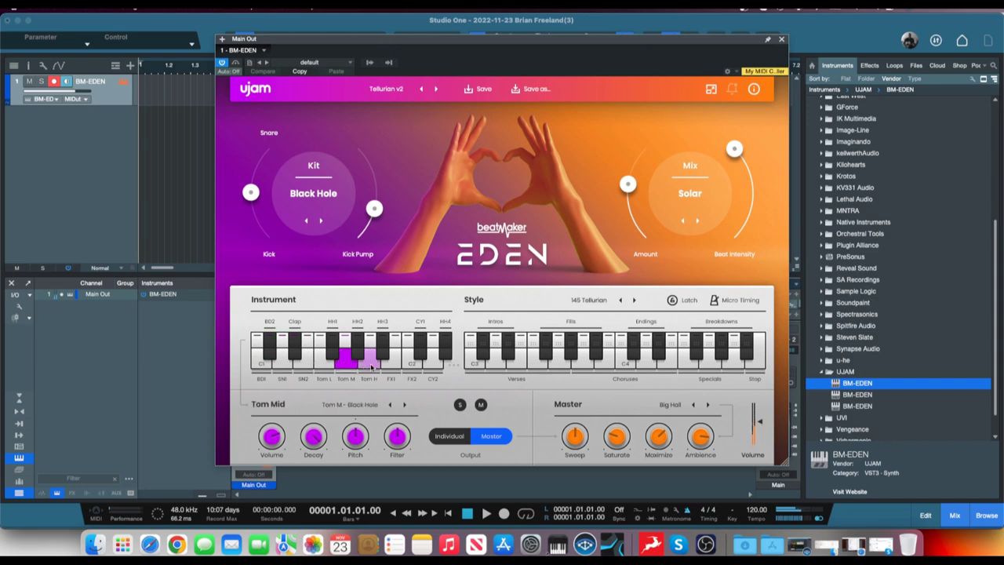
{"action": "left_click", "coordinate": [370, 362]}
{"action": "left_click", "coordinate": [391, 362]}
{"action": "left_click", "coordinate": [411, 362]}
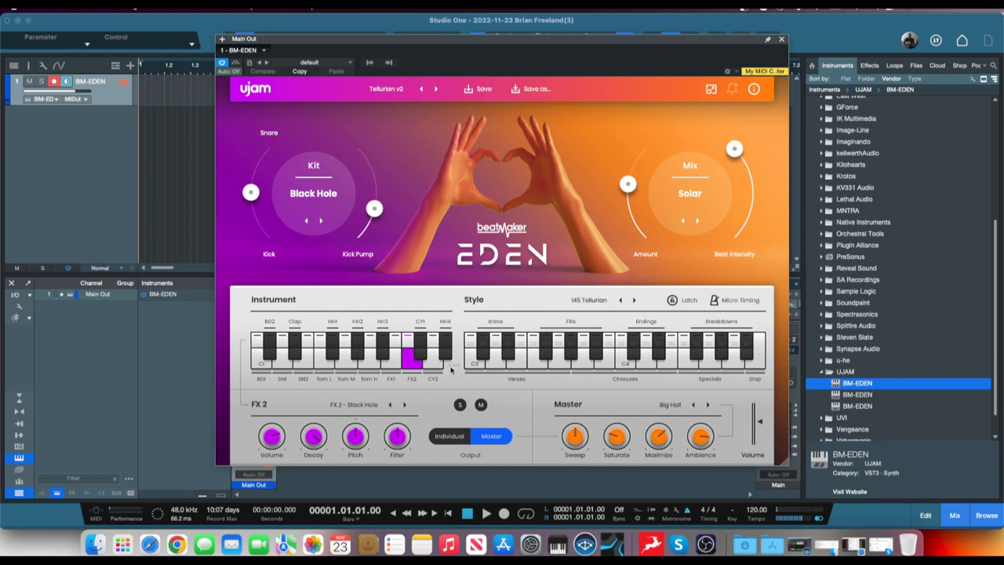
{"action": "left_click", "coordinate": [475, 359]}
{"action": "left_click", "coordinate": [537, 359]}
{"action": "left_click", "coordinate": [541, 366]}
Switch the kit to the next one and back to Black Hole, and the mix back to Solar likewise
{"action": "left_click", "coordinate": [321, 220]}
{"action": "left_click", "coordinate": [306, 221]}
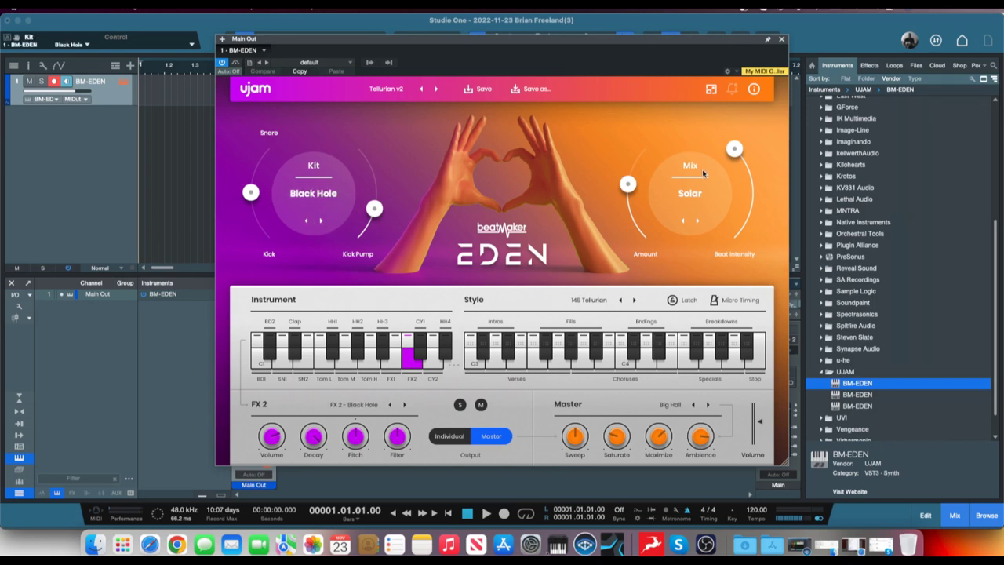
{"action": "left_click", "coordinate": [695, 220]}
{"action": "left_click", "coordinate": [681, 222]}
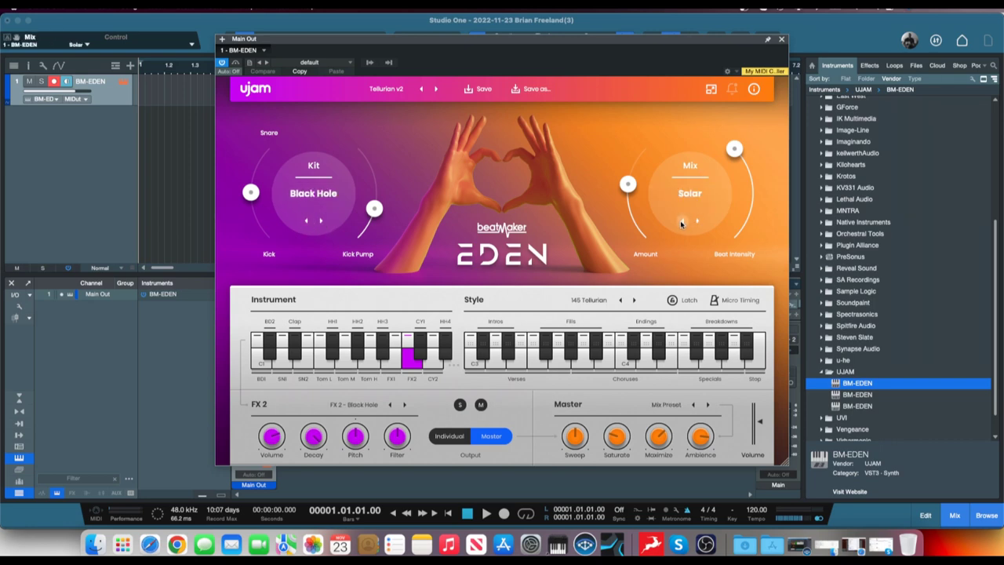
Browse the factory presets and load Spontaneous Combustion v2 from the Four To The Floor category
{"action": "left_click", "coordinate": [437, 90]}
{"action": "left_click", "coordinate": [436, 89]}
{"action": "left_click", "coordinate": [436, 90]}
{"action": "left_click", "coordinate": [436, 89]}
{"action": "left_click", "coordinate": [388, 89]}
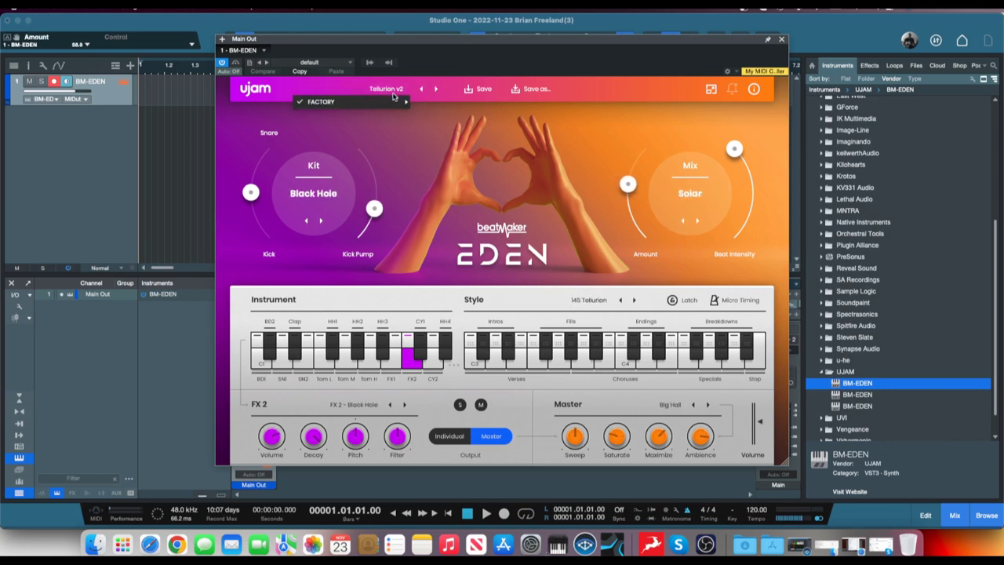
{"action": "mouse_move", "coordinate": [441, 102]}
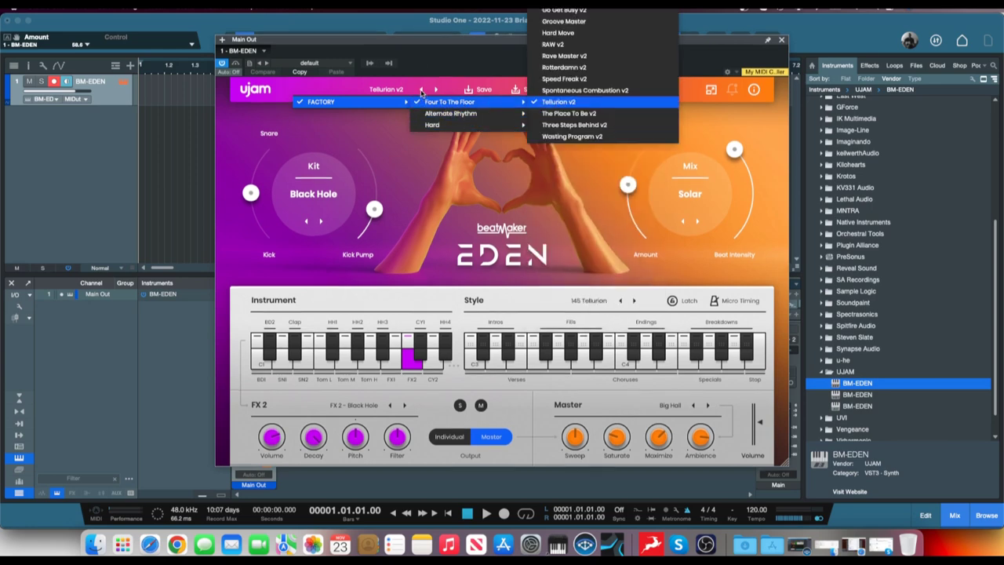
{"action": "left_click", "coordinate": [584, 90]}
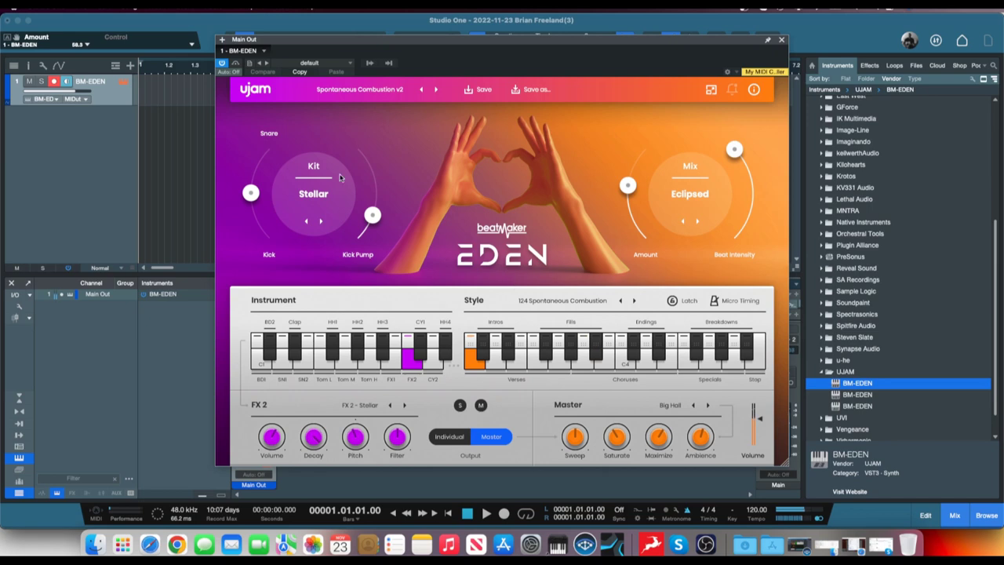
Load the Tellurian v2 preset and change its style to 138 Dirty Dutch
{"action": "left_click", "coordinate": [436, 88]}
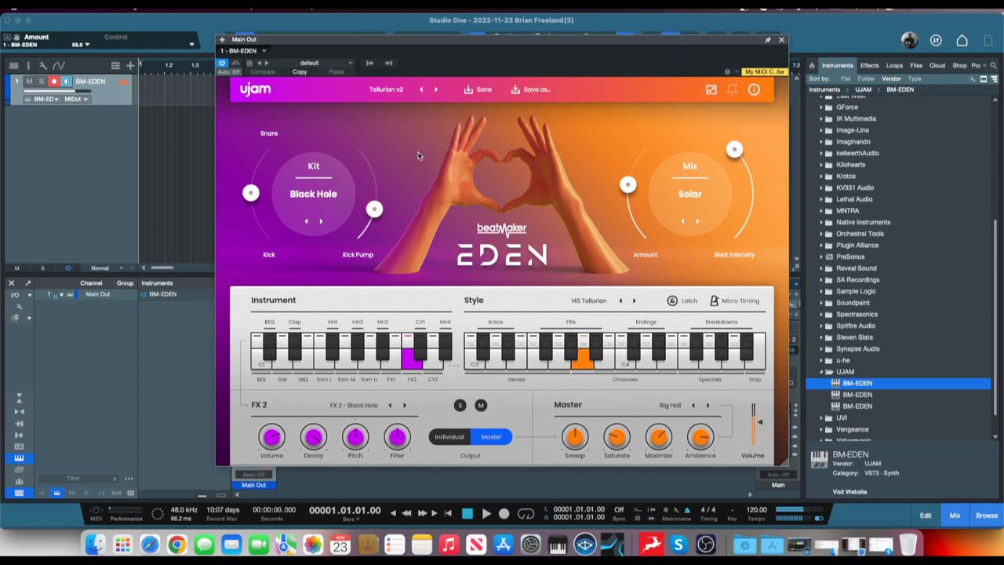
{"action": "left_click", "coordinate": [620, 300]}
{"action": "left_click", "coordinate": [620, 301]}
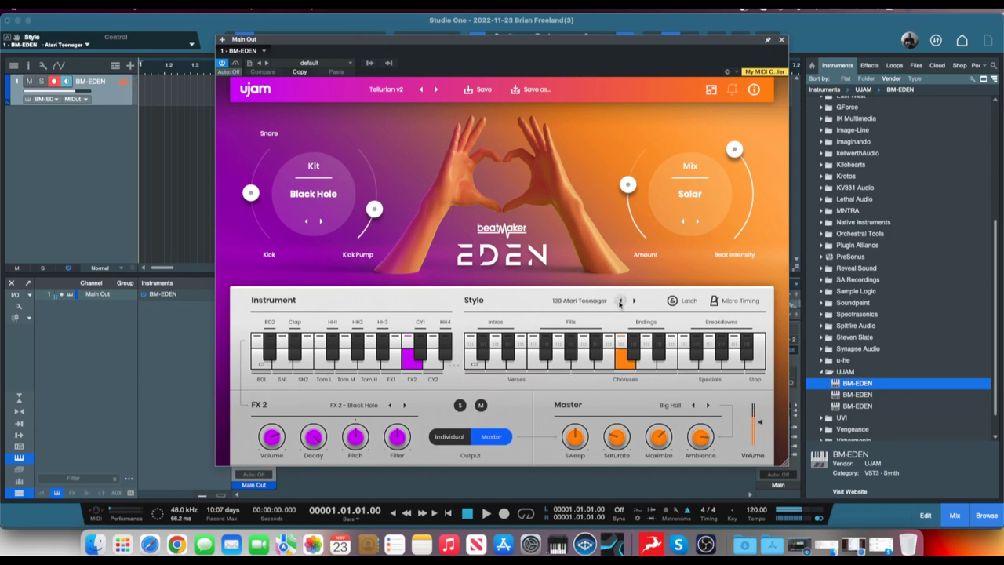
{"action": "left_click", "coordinate": [580, 301]}
{"action": "left_click", "coordinate": [549, 126]}
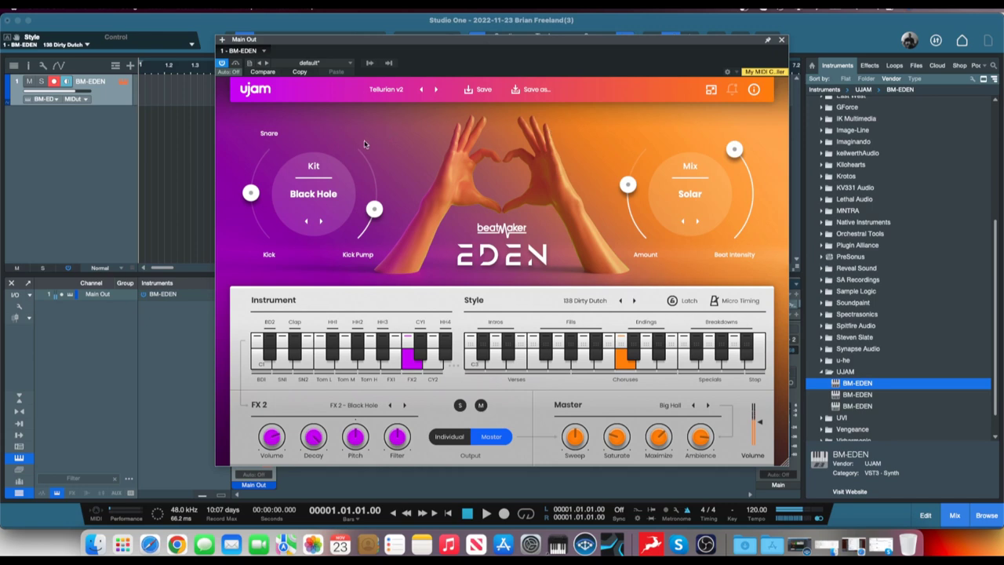
Switch the kit to Blast and reopen the BM-EDEN window to choose the Stellar kit
{"action": "left_click", "coordinate": [322, 223]}
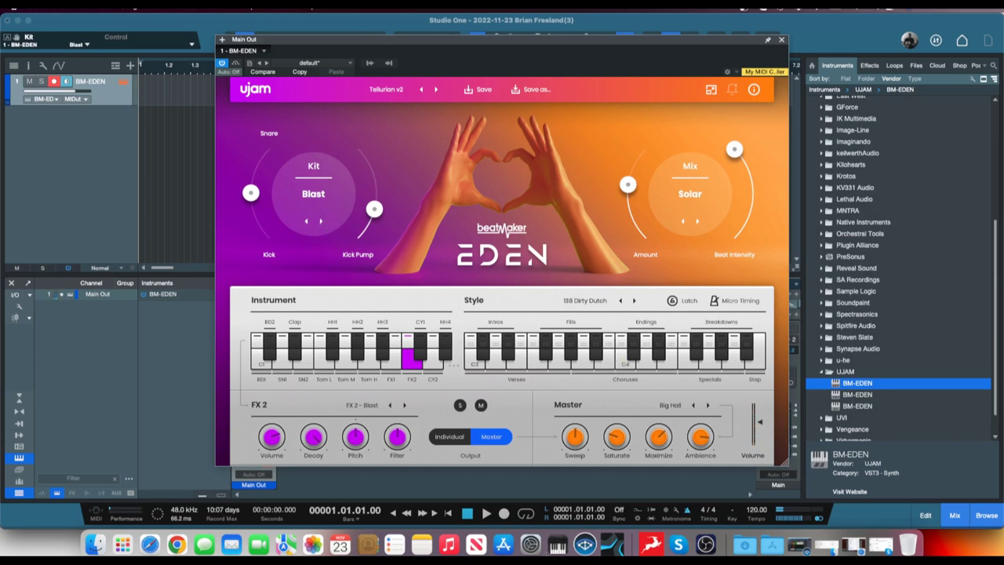
{"action": "key", "text": "super+w"}
{"action": "left_click", "coordinate": [128, 82]}
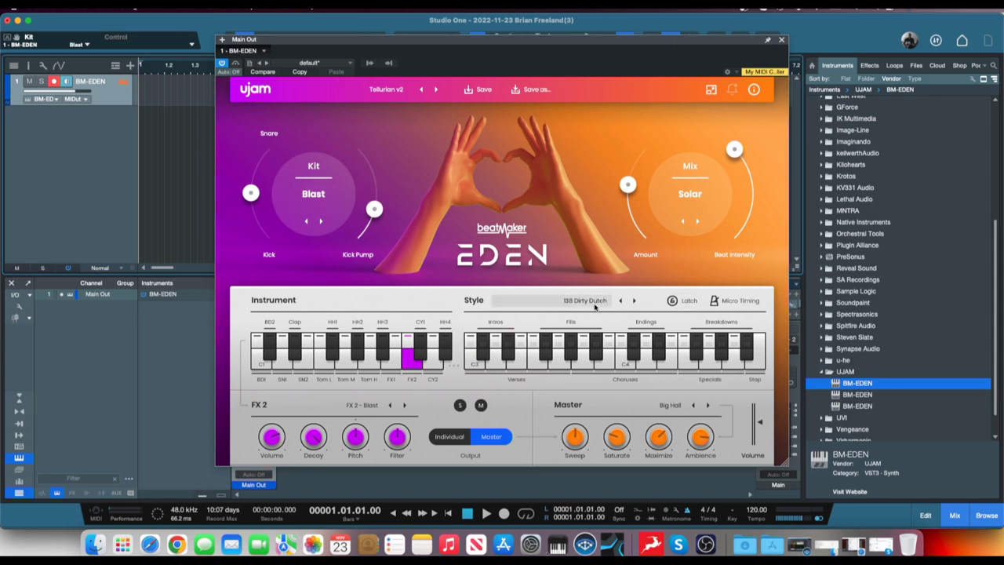
{"action": "left_click", "coordinate": [317, 196]}
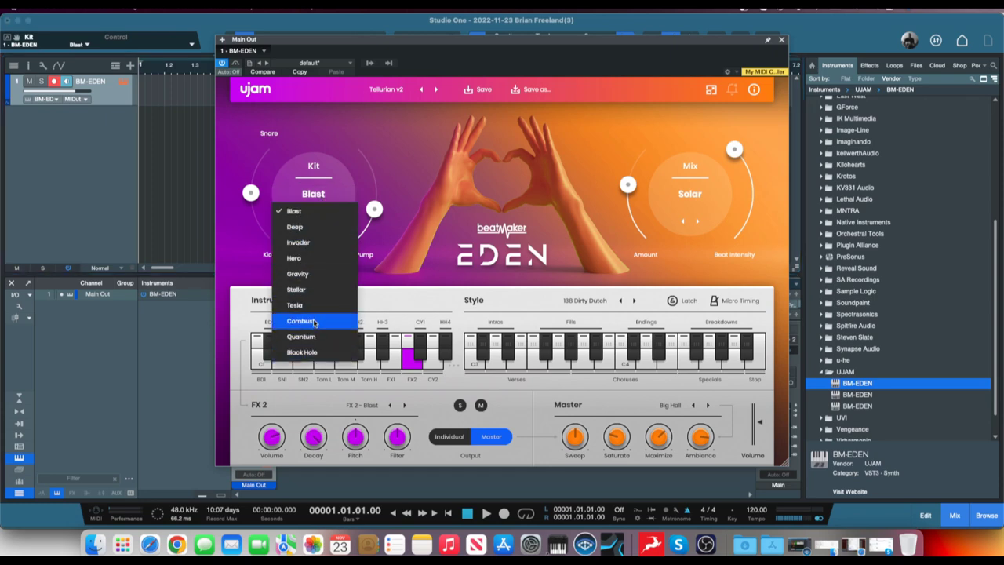
{"action": "left_click", "coordinate": [295, 290]}
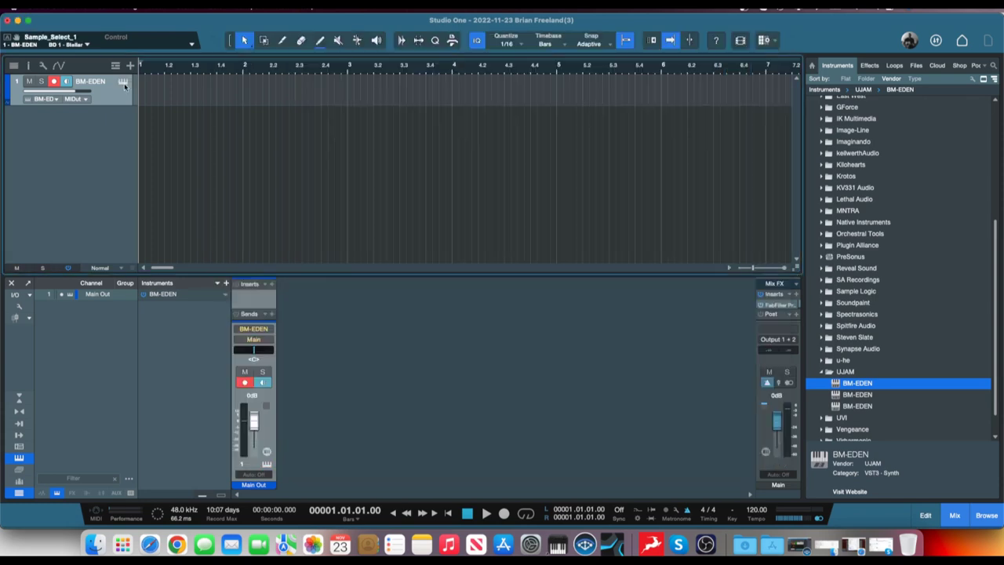
Reopen the BM-EDEN window and sweep the Kick/Snare control to +100, down to -100, and back to 0
{"action": "left_click", "coordinate": [124, 83]}
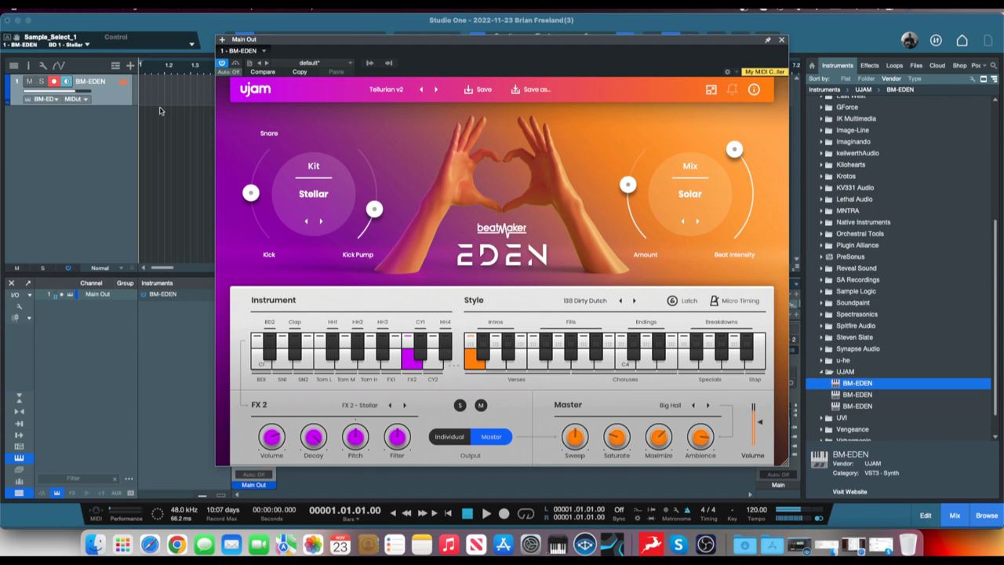
{"action": "left_click_drag", "start_coordinate": [251, 193], "coordinate": [282, 95]}
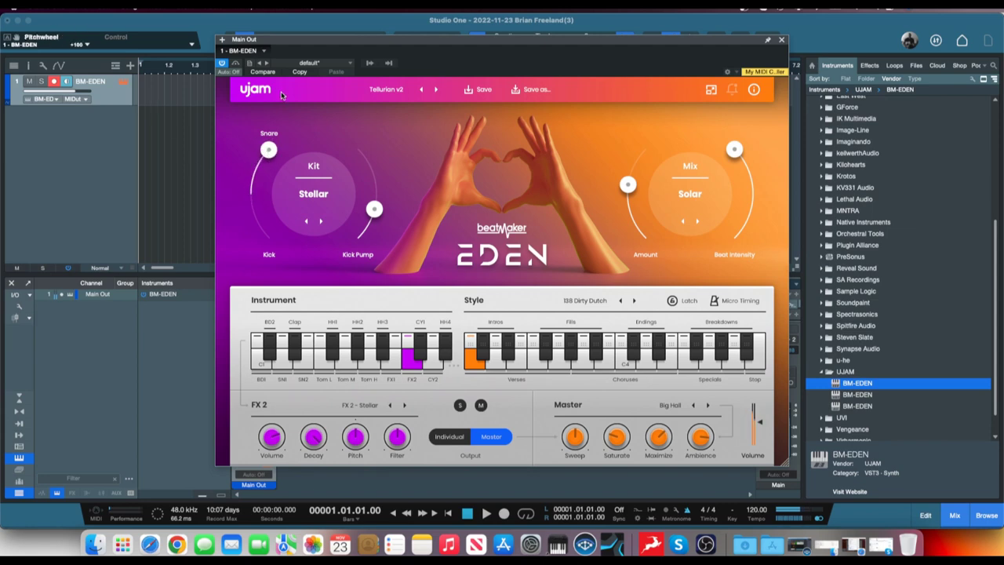
{"action": "left_click_drag", "start_coordinate": [282, 95], "coordinate": [264, 354]}
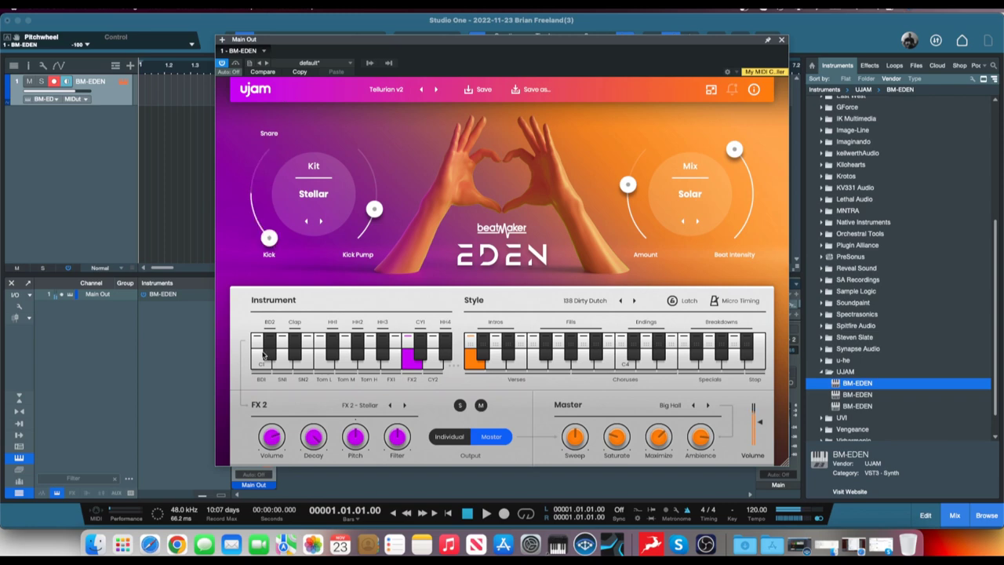
{"action": "left_click_drag", "start_coordinate": [263, 354], "coordinate": [250, 201]}
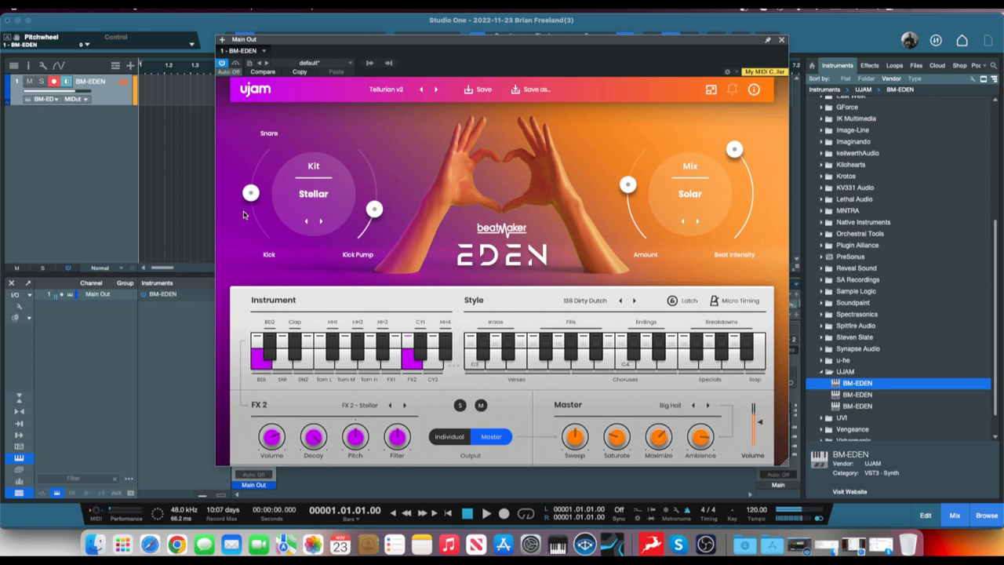
Step through the Tesla, Combust, Quantum and Black Hole kits on to Blast, comparing their sounds
{"action": "left_click", "coordinate": [321, 223]}
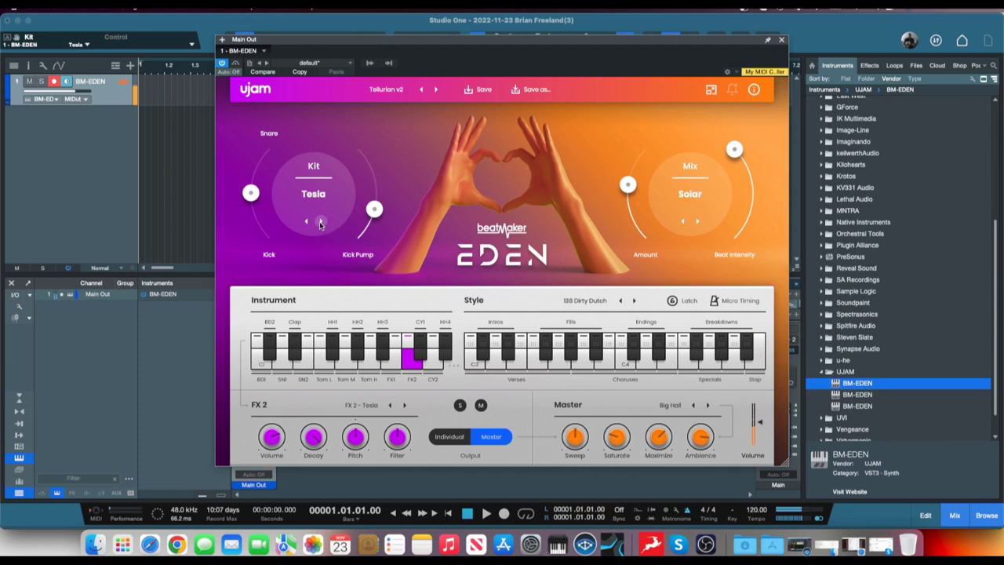
{"action": "left_click", "coordinate": [320, 222]}
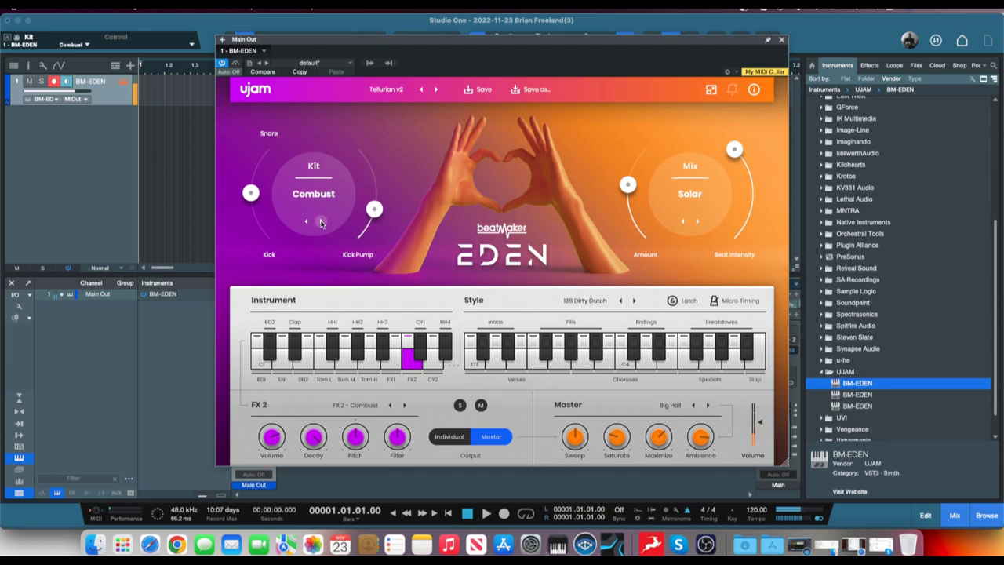
{"action": "left_click", "coordinate": [320, 223]}
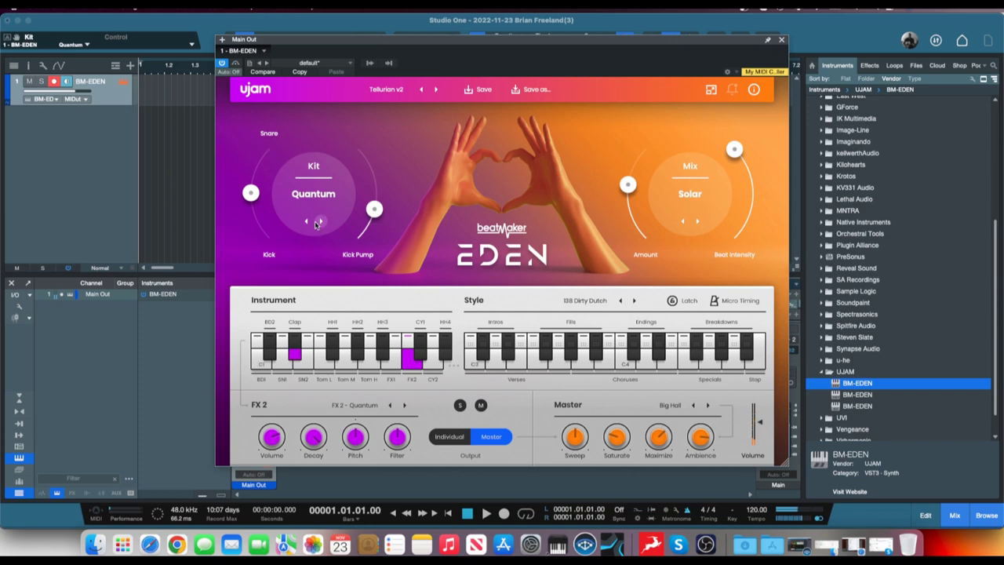
{"action": "left_click", "coordinate": [319, 223]}
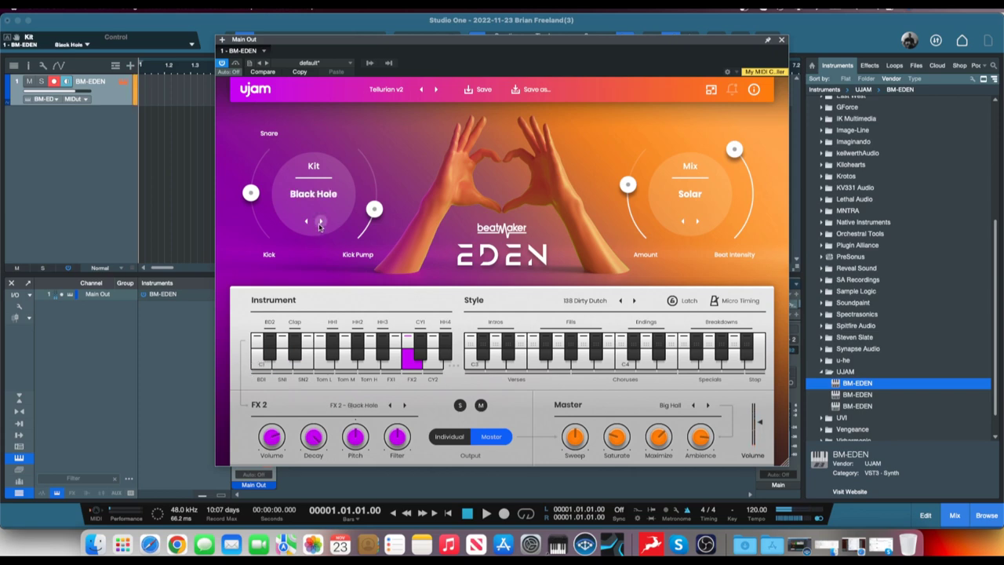
{"action": "left_click", "coordinate": [320, 222]}
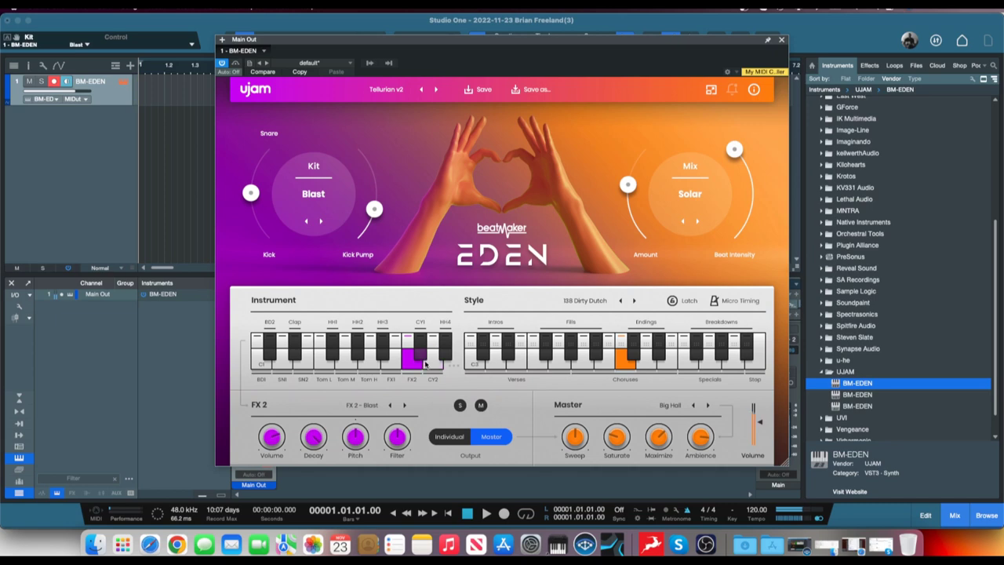
Load the Atari Teenager v2 factory preset from Alternate Rhythm and audition its chorus patterns
{"action": "left_click", "coordinate": [378, 91]}
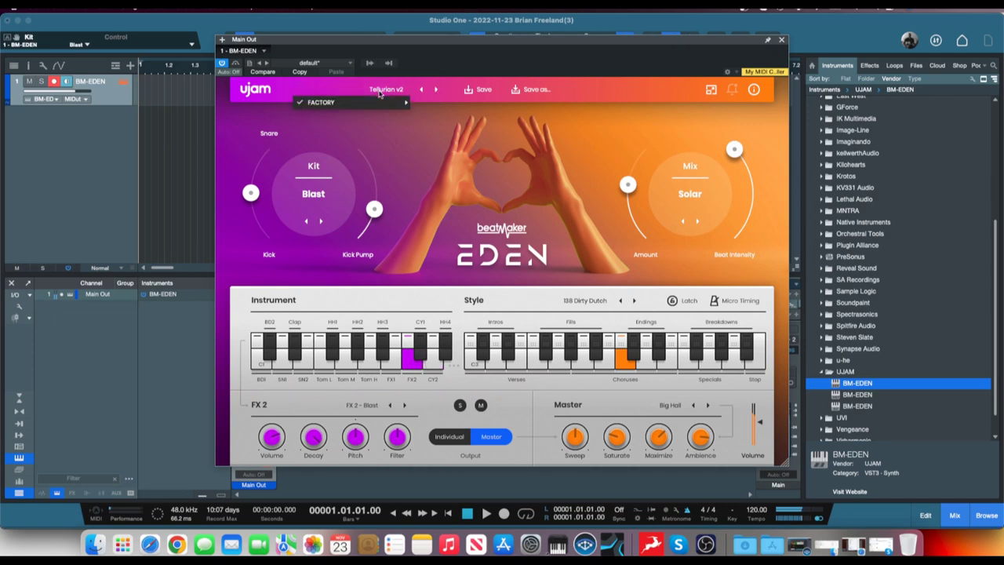
{"action": "mouse_move", "coordinate": [375, 102]}
{"action": "mouse_move", "coordinate": [445, 115]}
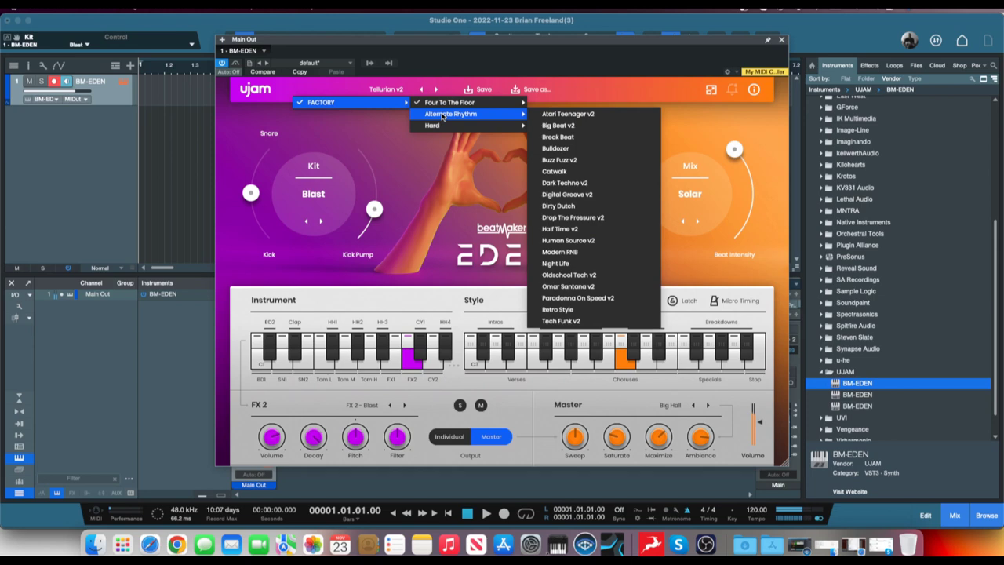
{"action": "left_click", "coordinate": [574, 114]}
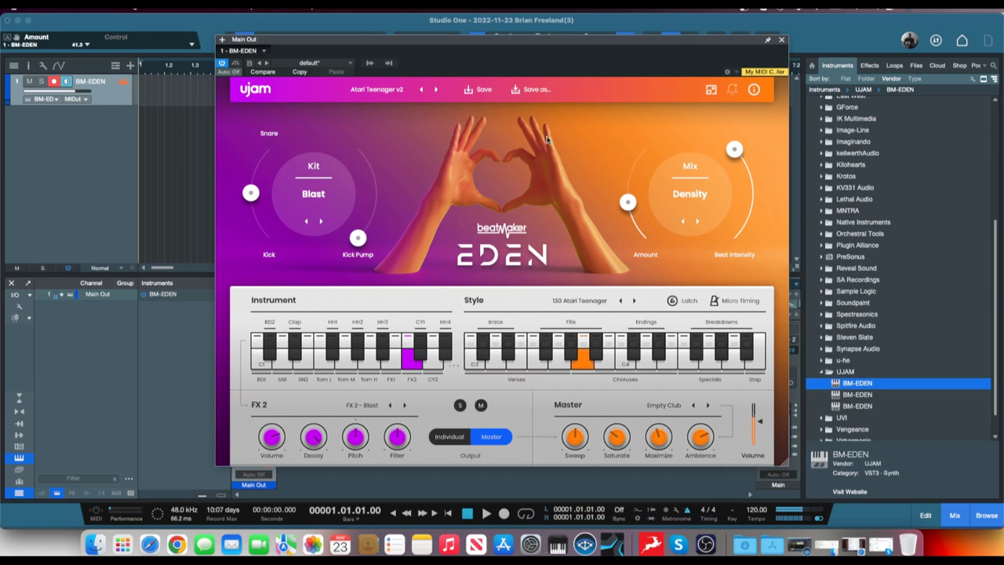
{"action": "left_click", "coordinate": [662, 366]}
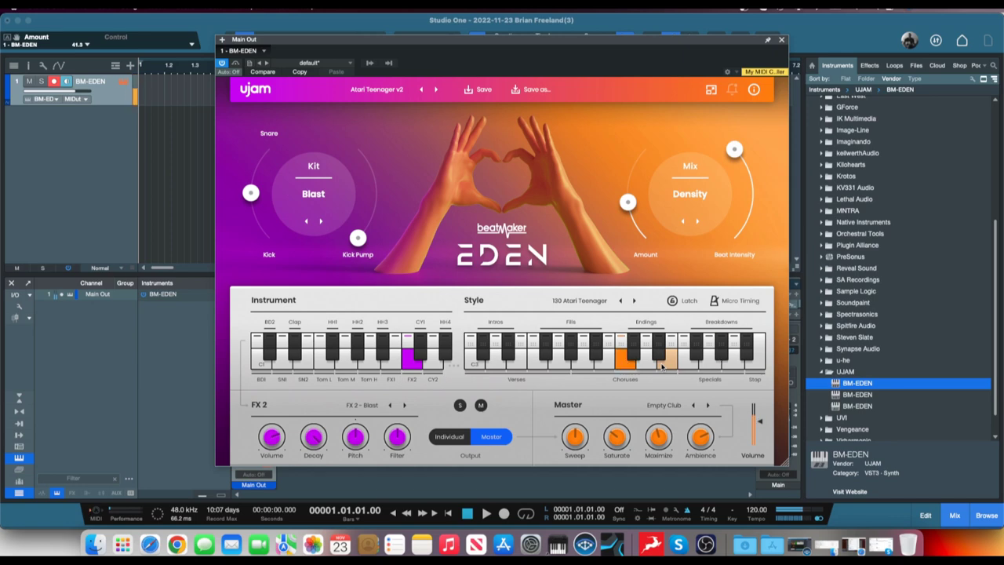
Advance to the Big Beat v2 preset and lower the song tempo to 105.00 BPM
{"action": "left_click", "coordinate": [436, 89]}
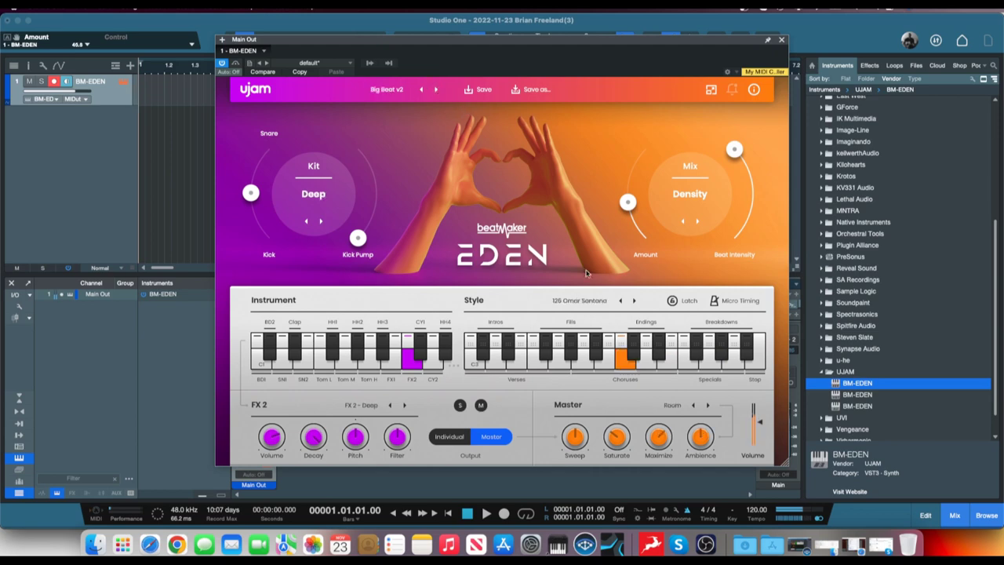
{"action": "scroll", "coordinate": [754, 510], "scroll_direction": "down", "scroll_amount": 9}
{"action": "scroll", "coordinate": [753, 511], "scroll_direction": "down", "scroll_amount": 6}
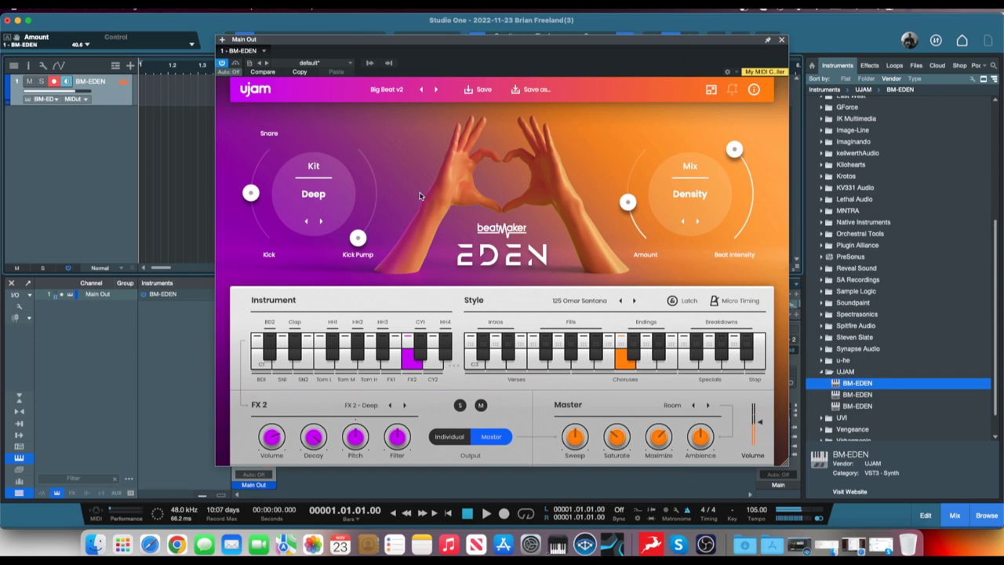
Load the Human Source v2 factory preset from the Alternate Rhythm category
{"action": "left_click", "coordinate": [396, 89]}
{"action": "mouse_move", "coordinate": [392, 103]}
{"action": "mouse_move", "coordinate": [448, 115]}
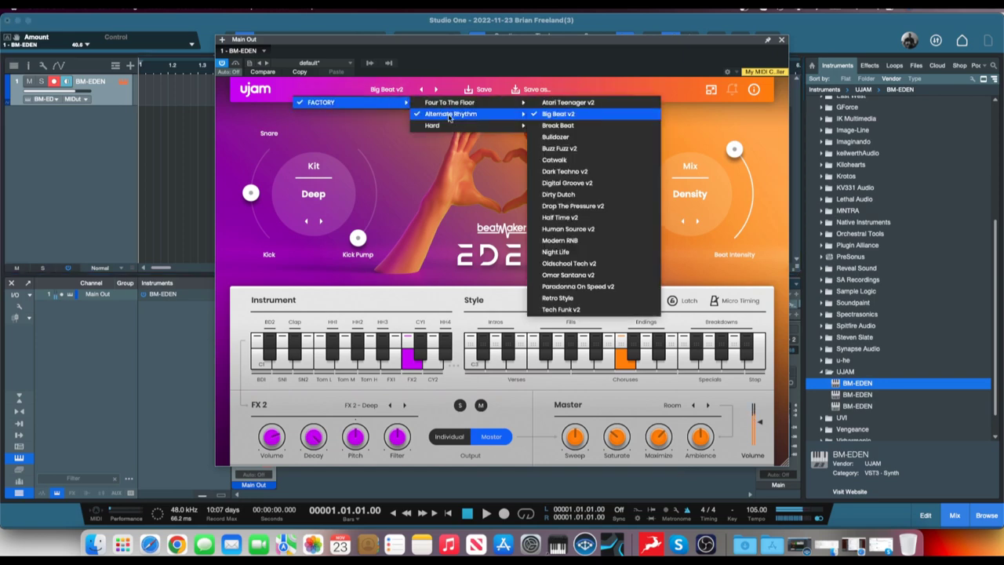
{"action": "left_click", "coordinate": [593, 229]}
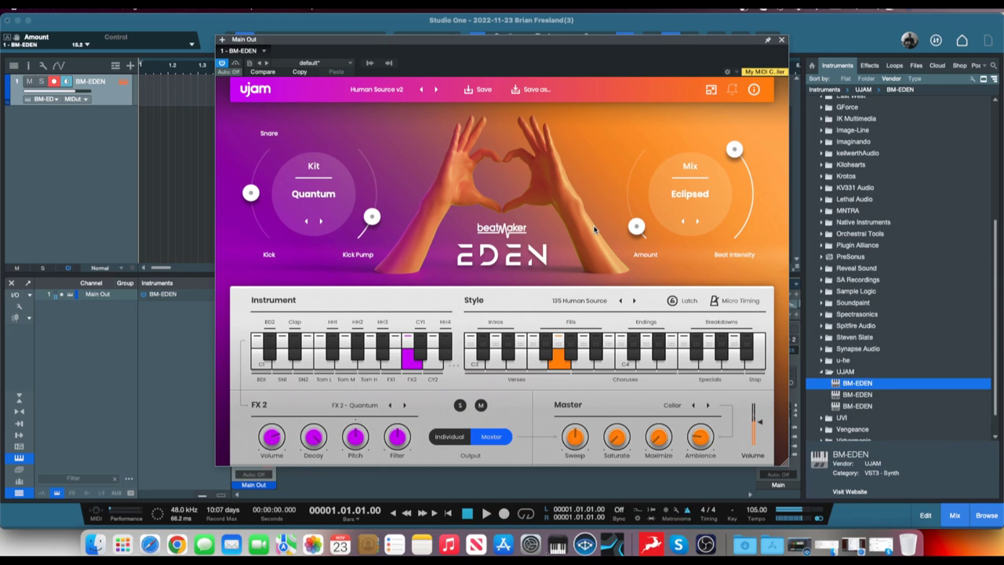
Change the preset's kit to Blast and raise the Kick Pump to 94 %
{"action": "left_click", "coordinate": [320, 221]}
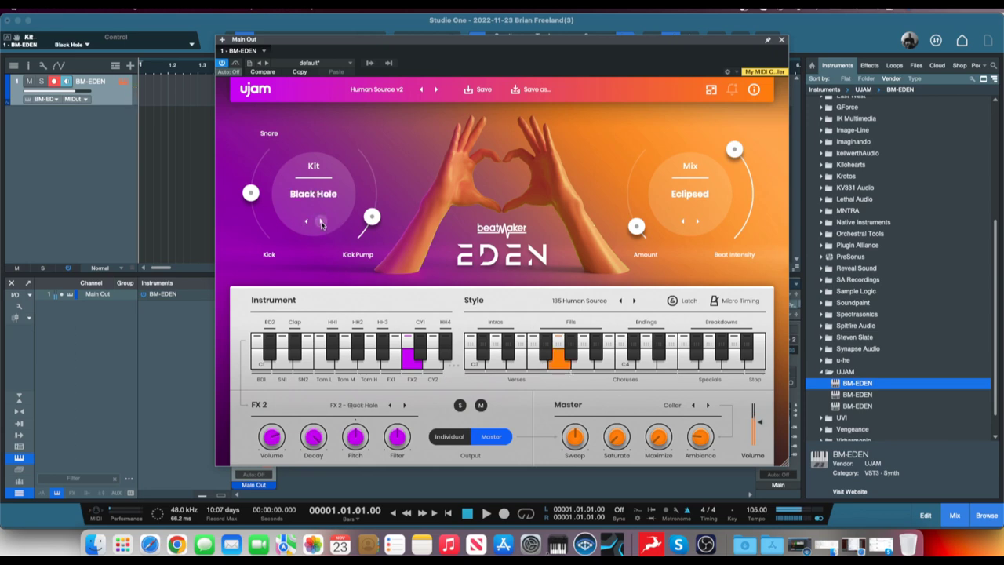
{"action": "left_click", "coordinate": [320, 222]}
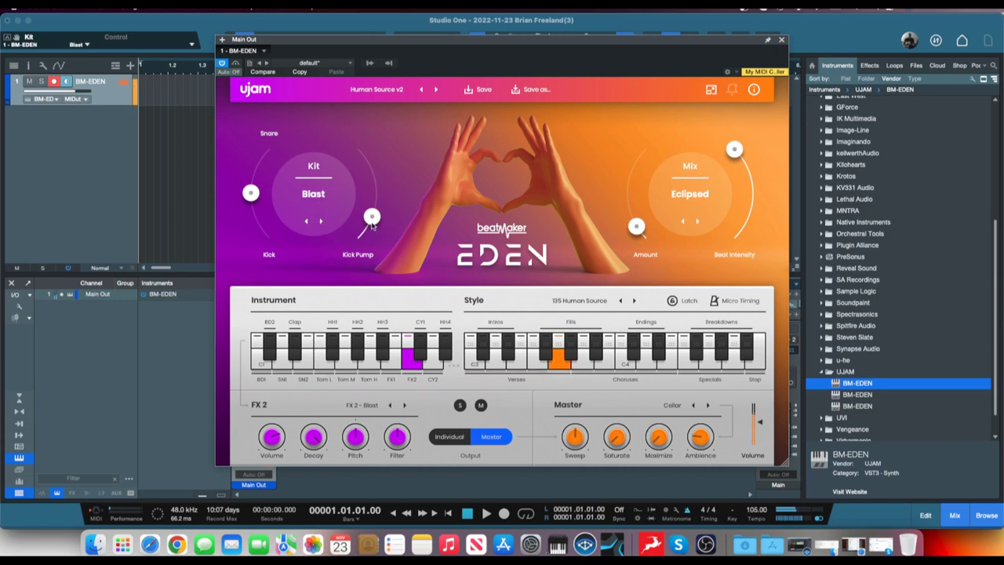
{"action": "left_click_drag", "start_coordinate": [371, 217], "coordinate": [363, 136]}
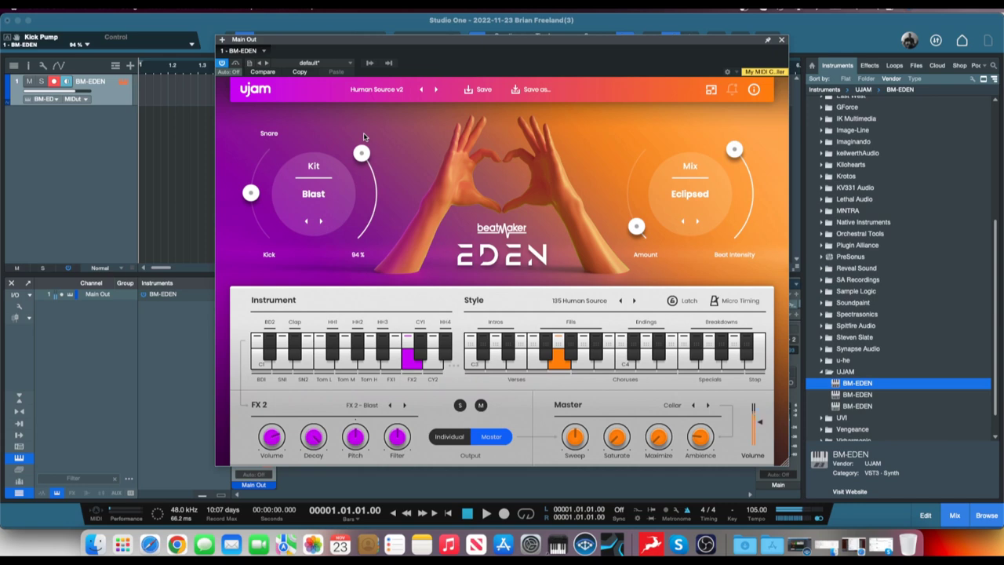
Audition the Kick Pump from 0 % up to full on Blast, and switch the kit to Deep with Kick Pump at 54 %
{"action": "left_click_drag", "start_coordinate": [363, 137], "coordinate": [353, 333]}
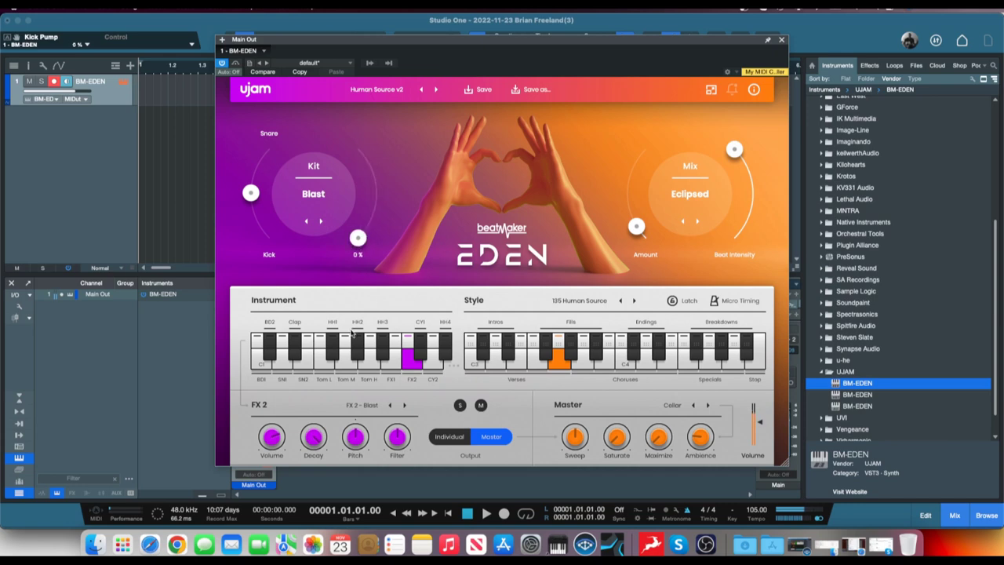
{"action": "left_click_drag", "start_coordinate": [352, 332], "coordinate": [374, 188]}
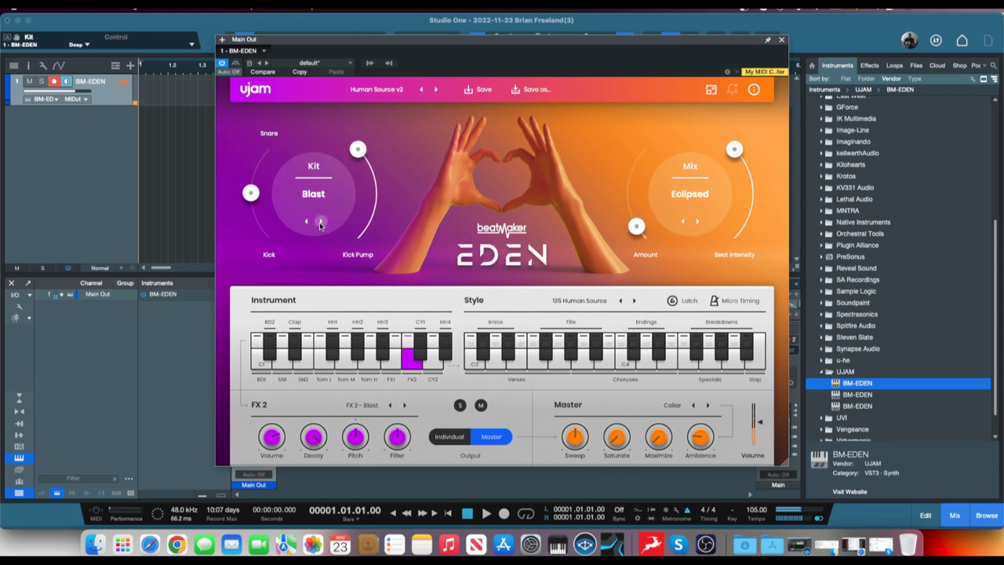
{"action": "left_click", "coordinate": [320, 223]}
{"action": "left_click_drag", "start_coordinate": [360, 145], "coordinate": [377, 192]}
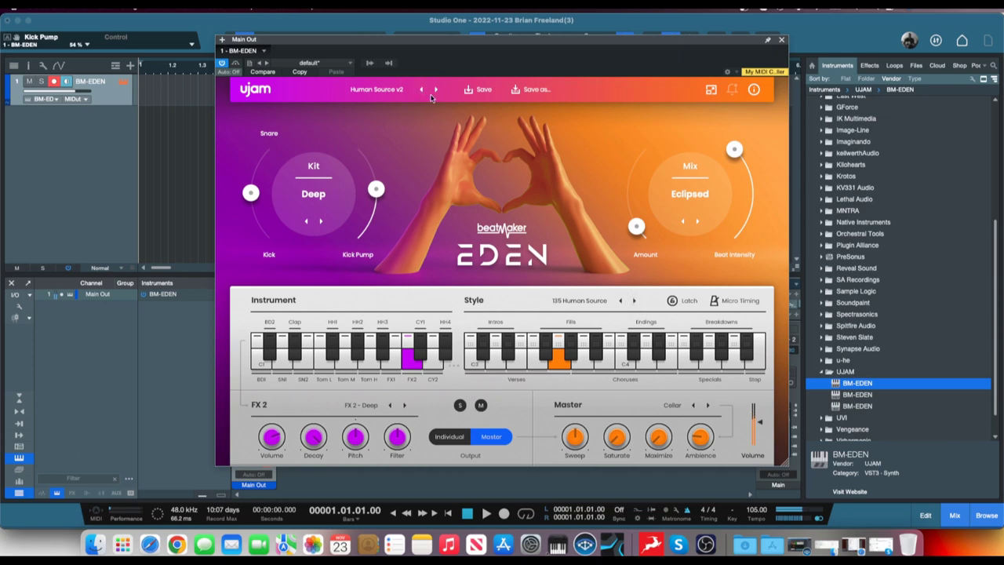
Load the Hard Groove v2 factory preset from the Hard category
{"action": "left_click", "coordinate": [376, 89]}
{"action": "mouse_move", "coordinate": [329, 101]}
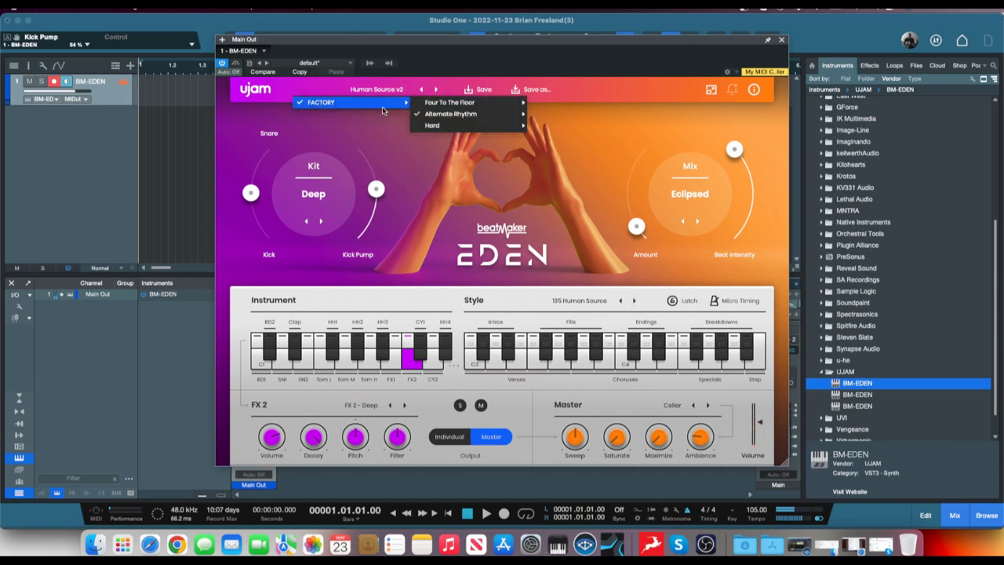
{"action": "mouse_move", "coordinate": [435, 125]}
{"action": "left_click", "coordinate": [594, 194]}
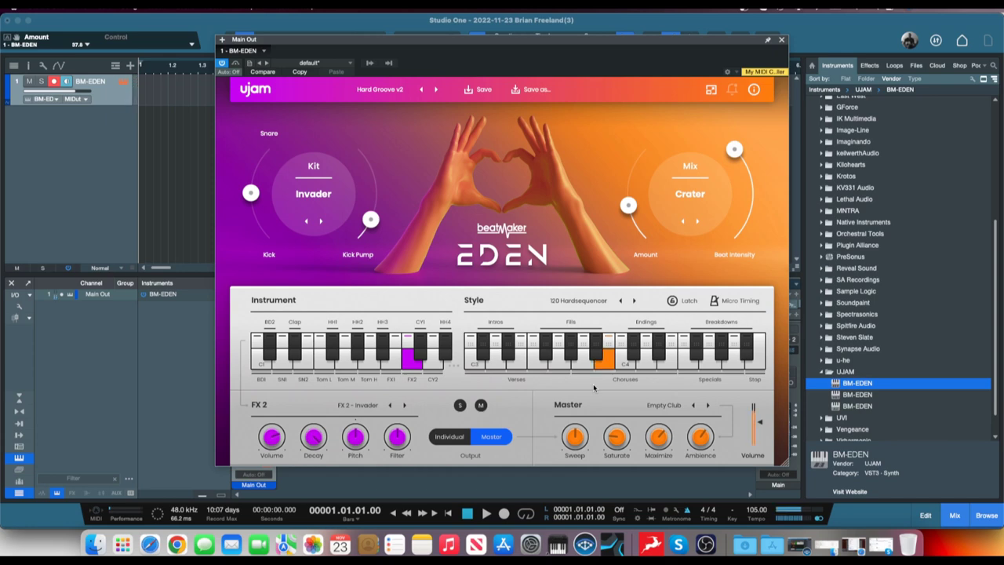
Advance to the Hardsequencer v2 preset and raise the song tempo to 121.00 BPM
{"action": "left_click", "coordinate": [435, 89]}
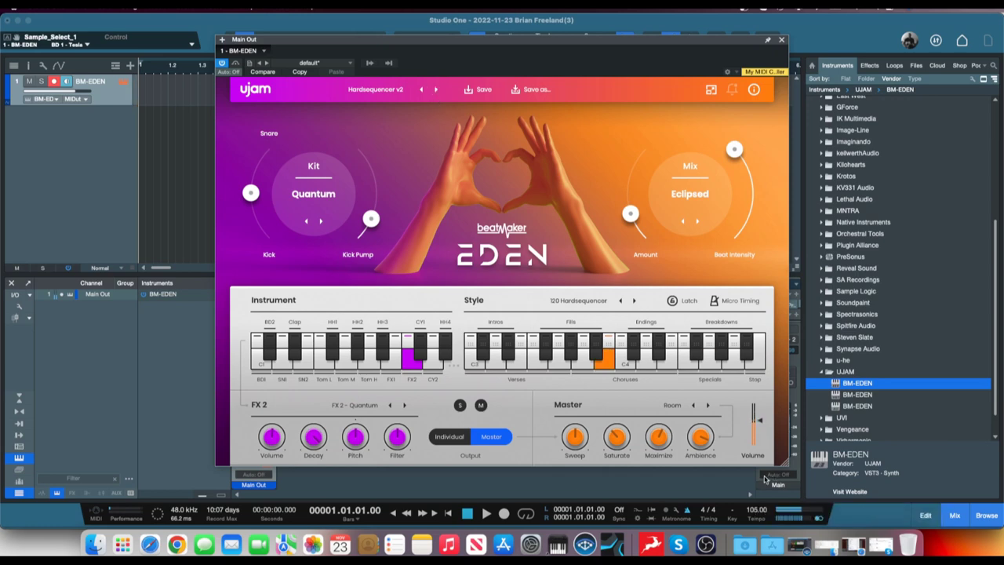
{"action": "scroll", "coordinate": [759, 509], "scroll_direction": "up", "scroll_amount": 16}
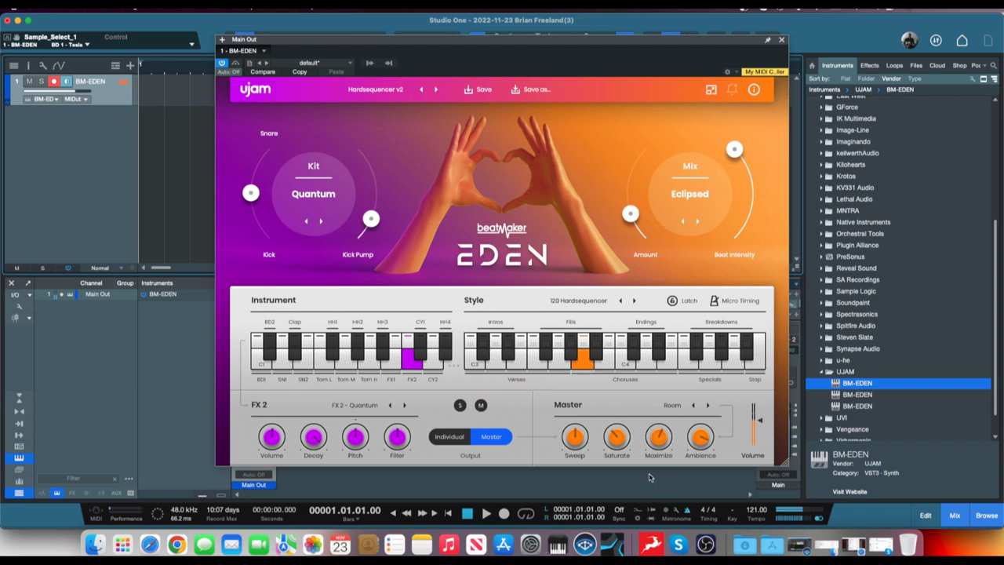
Change the Hardsequencer v2 preset's kit to Blast and its mix to Gamma
{"action": "left_click", "coordinate": [320, 222]}
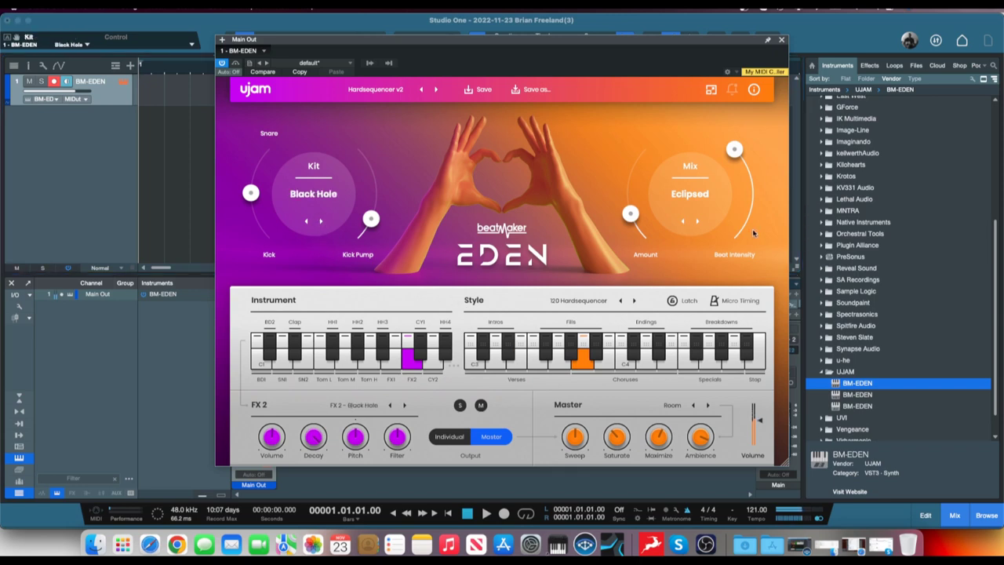
{"action": "left_click", "coordinate": [320, 222]}
{"action": "left_click", "coordinate": [697, 222]}
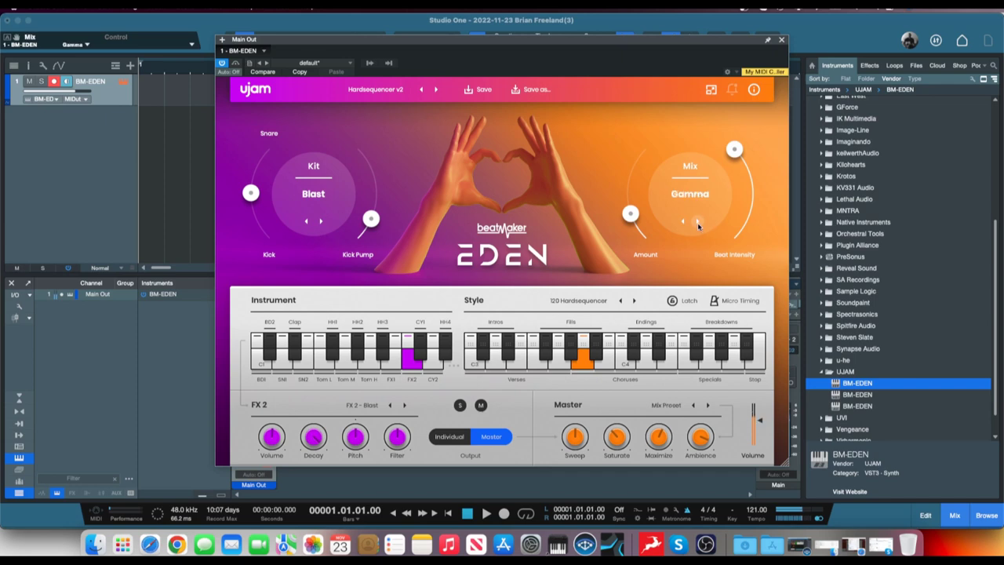
Audition successive mix presets on the Blast kit, including Equinox and Laser, ending on Debris
{"action": "left_click", "coordinate": [697, 222]}
{"action": "left_click", "coordinate": [697, 221]}
{"action": "left_click", "coordinate": [697, 222]}
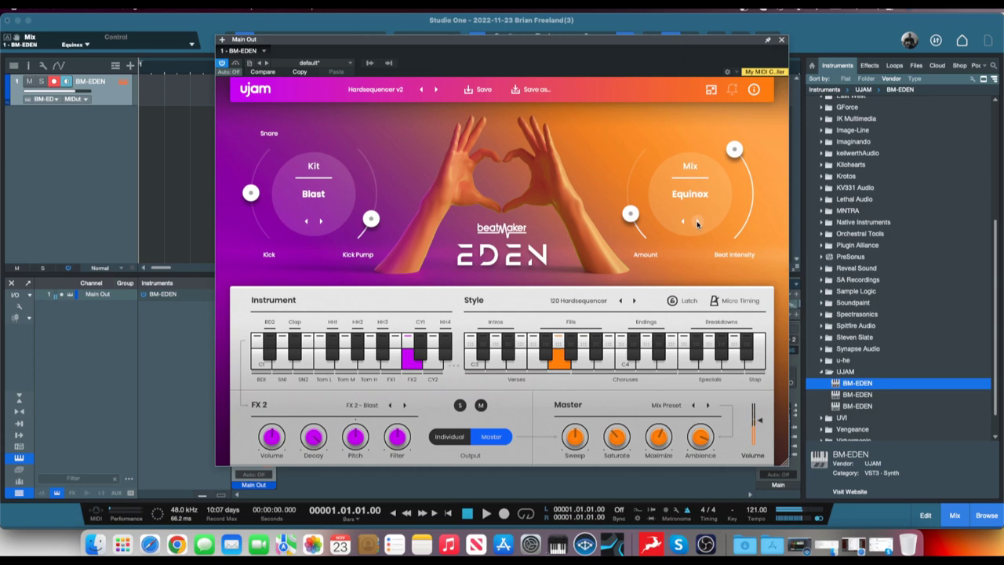
{"action": "left_click", "coordinate": [697, 220]}
{"action": "left_click", "coordinate": [697, 222]}
{"action": "left_click", "coordinate": [697, 222]}
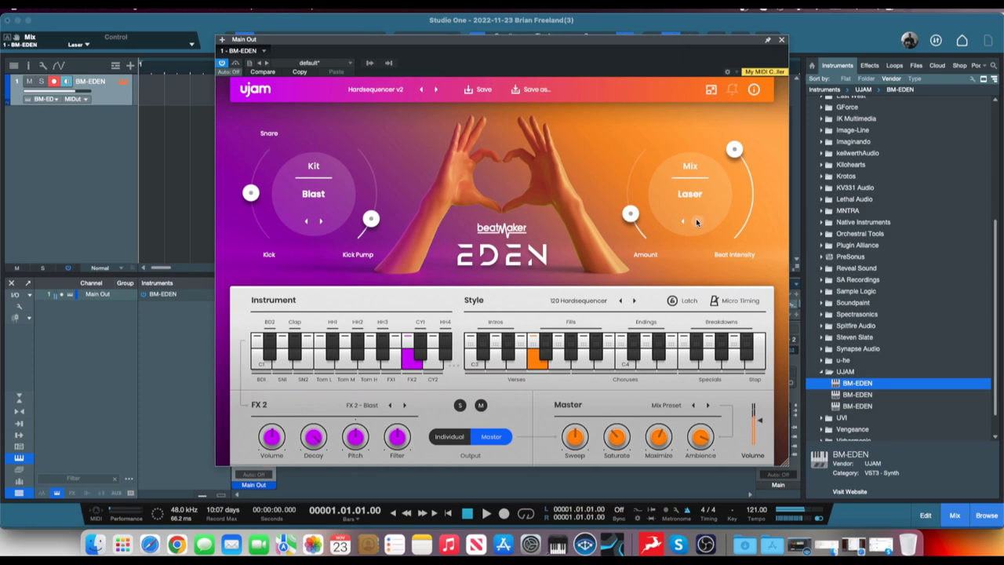
{"action": "left_click", "coordinate": [697, 222]}
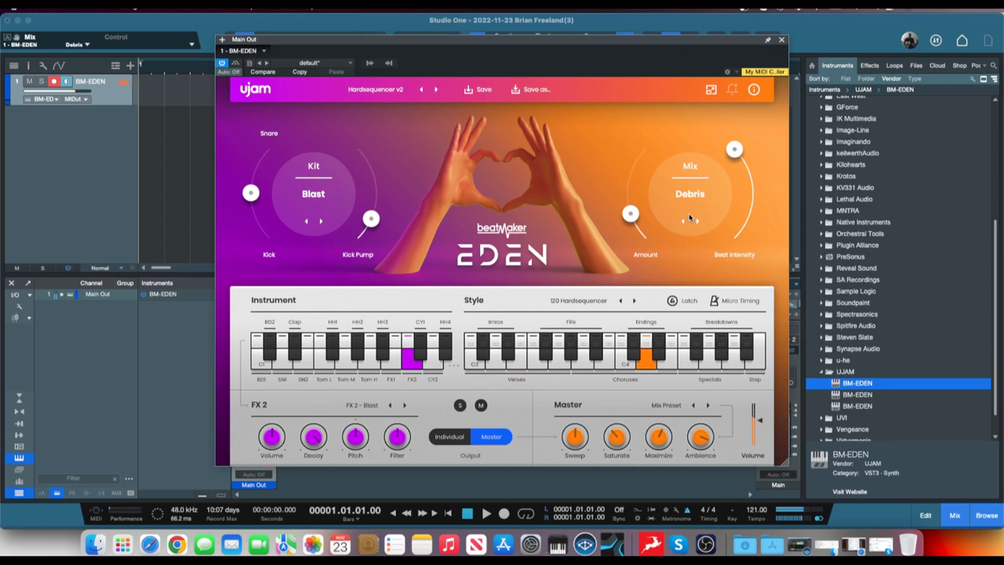
Raise the Amount of the Debris mix and advance to the mix preset that follows it
{"action": "left_click_drag", "start_coordinate": [632, 213], "coordinate": [656, 116]}
{"action": "left_click", "coordinate": [698, 221]}
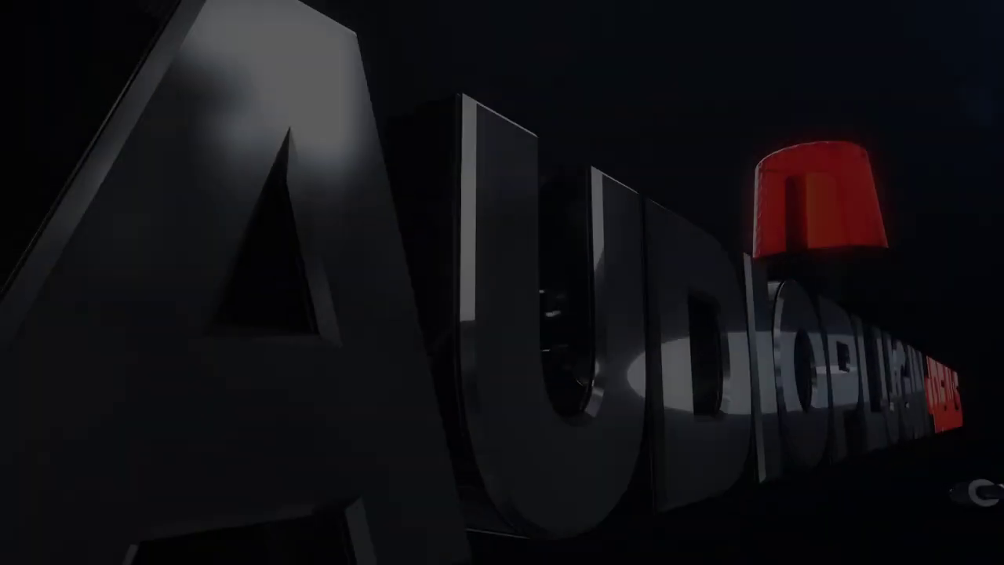